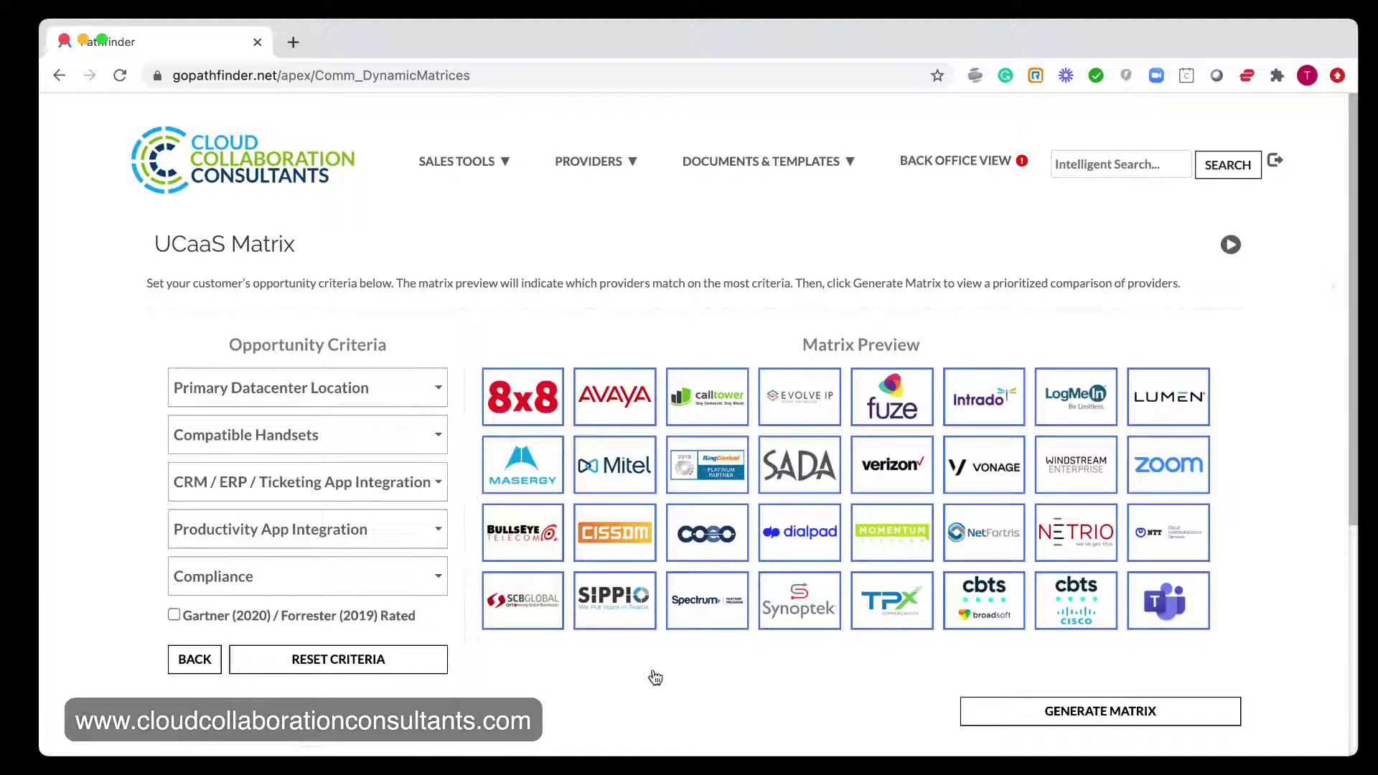
- Limit providers to Gartner (2020) / Forrester (2019) rated ones and generate the comparison matrix
click(175, 616)
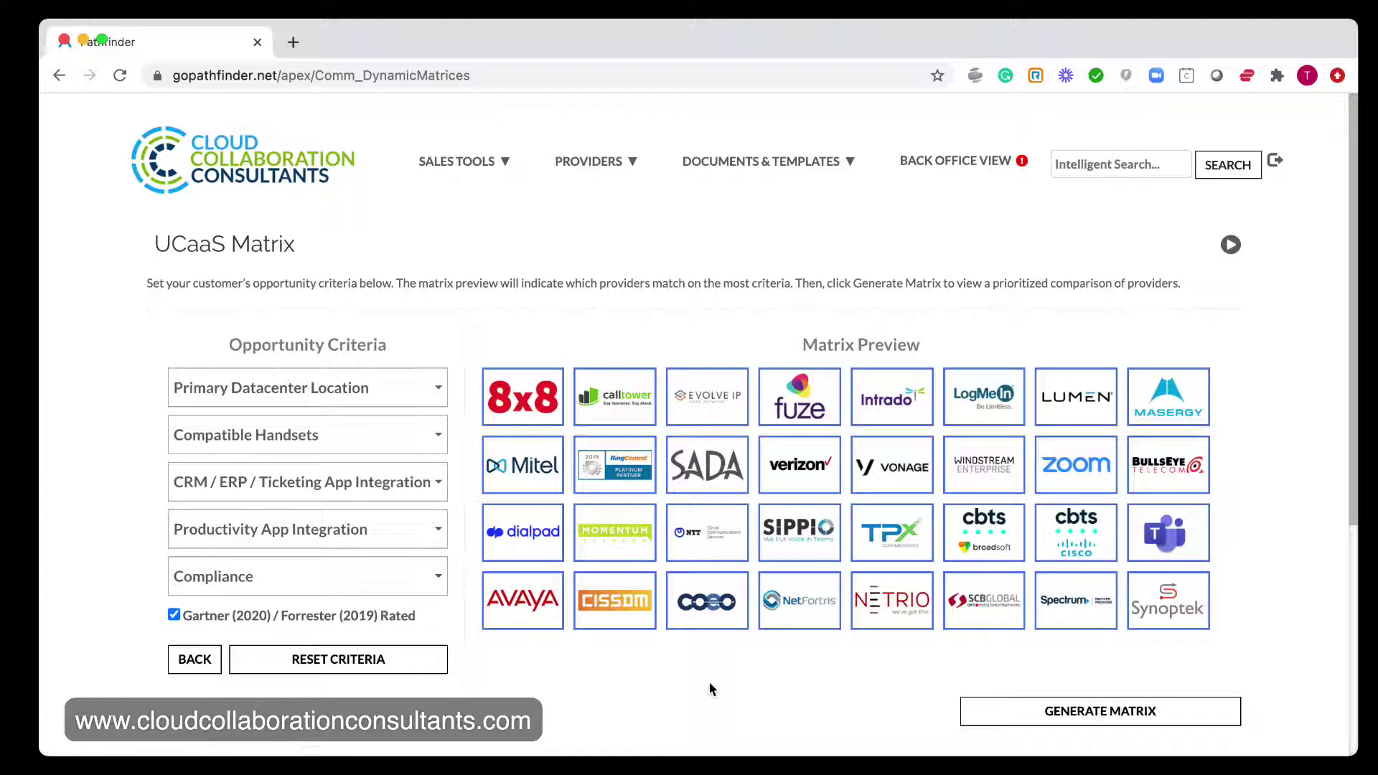
click(1055, 713)
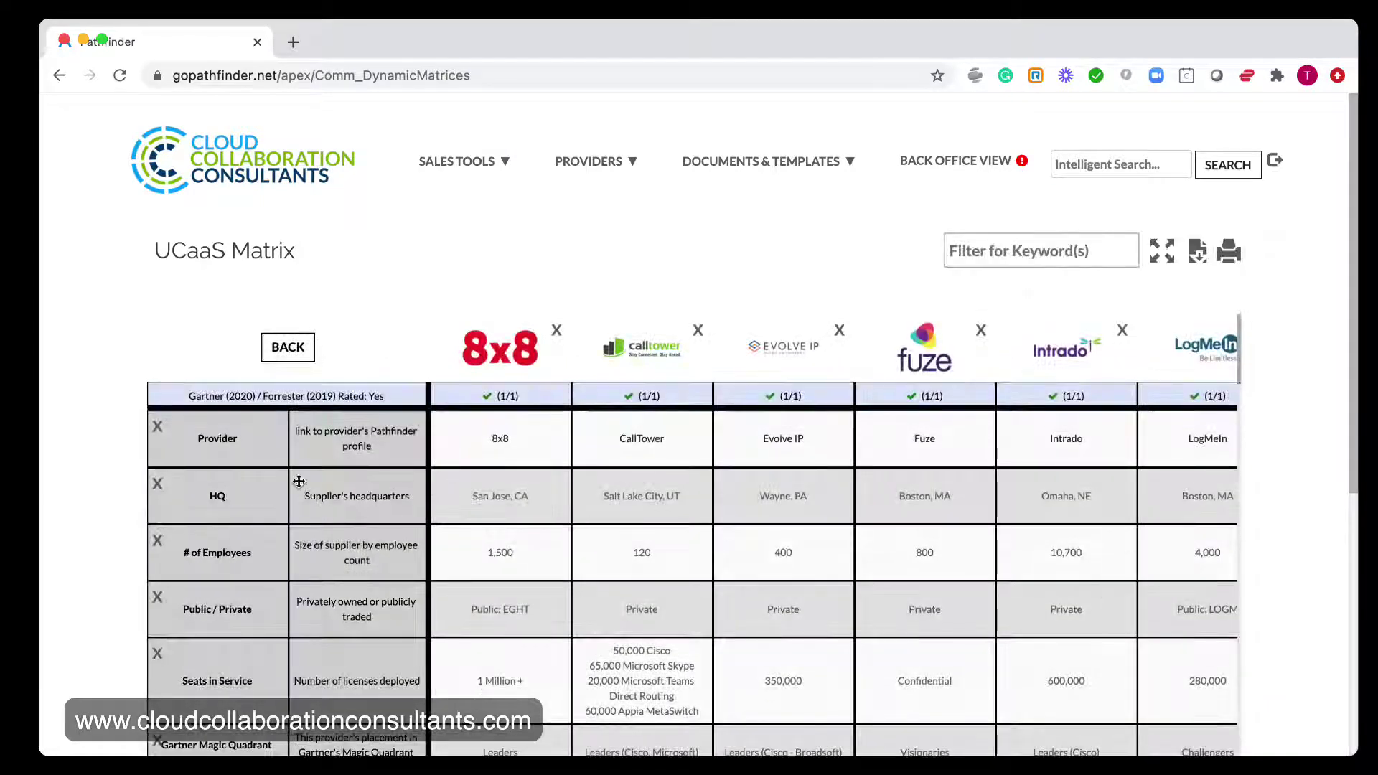
- Scroll through the 8x8, CallTower, Evolve IP, Fuze and Intrado matrix down to Differentiators
scroll(261, 458, down, 1)
scroll(262, 458, up, 1)
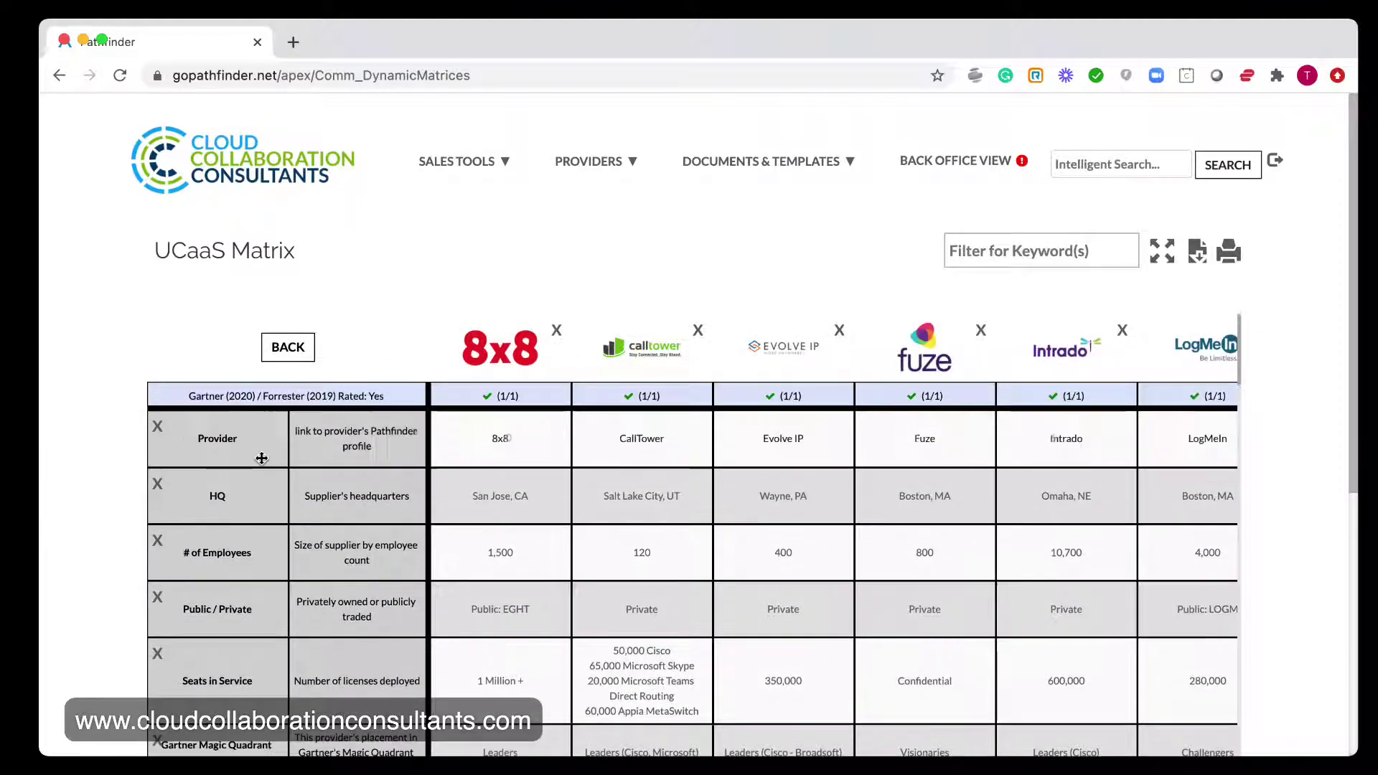
scroll(262, 458, down, 1)
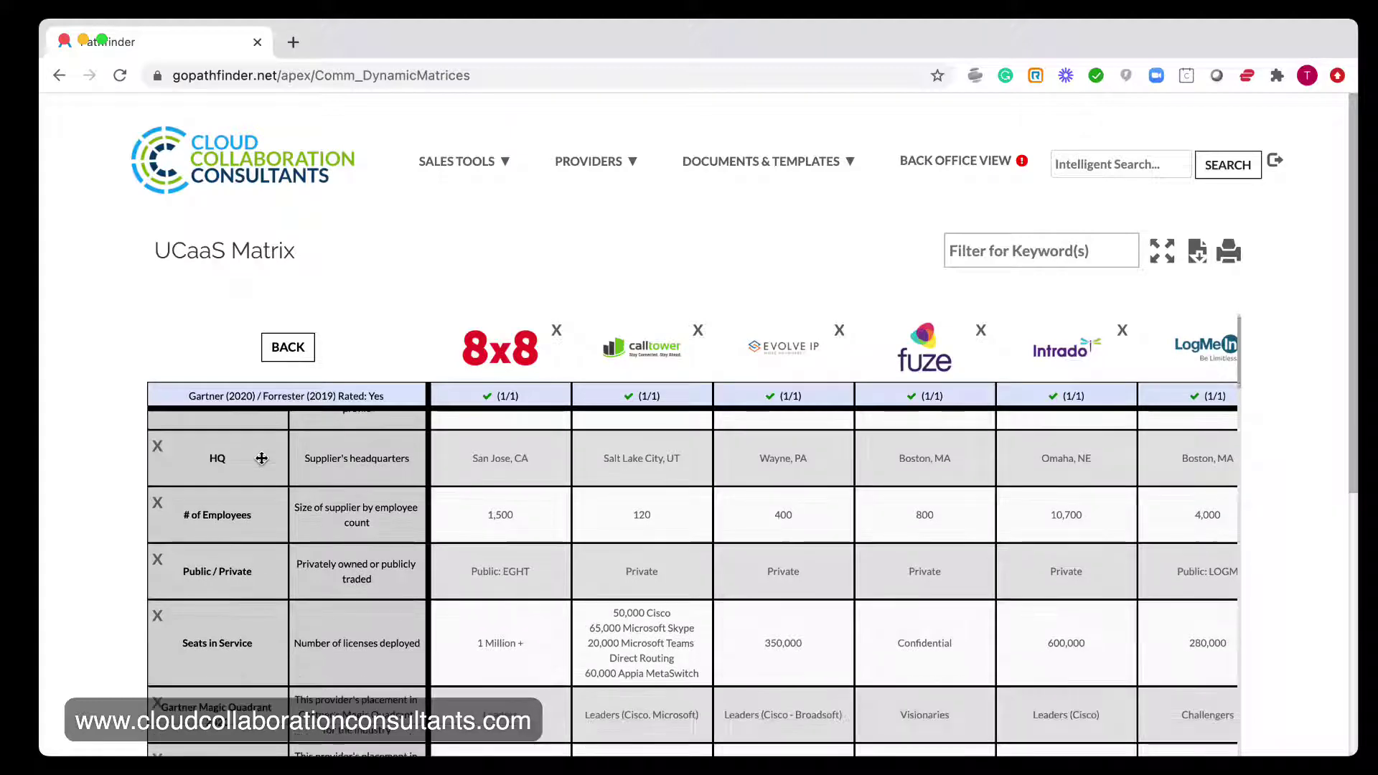
scroll(262, 457, down, 1)
scroll(262, 457, down, 1)
scroll(262, 459, down, 1)
scroll(262, 458, down, 1)
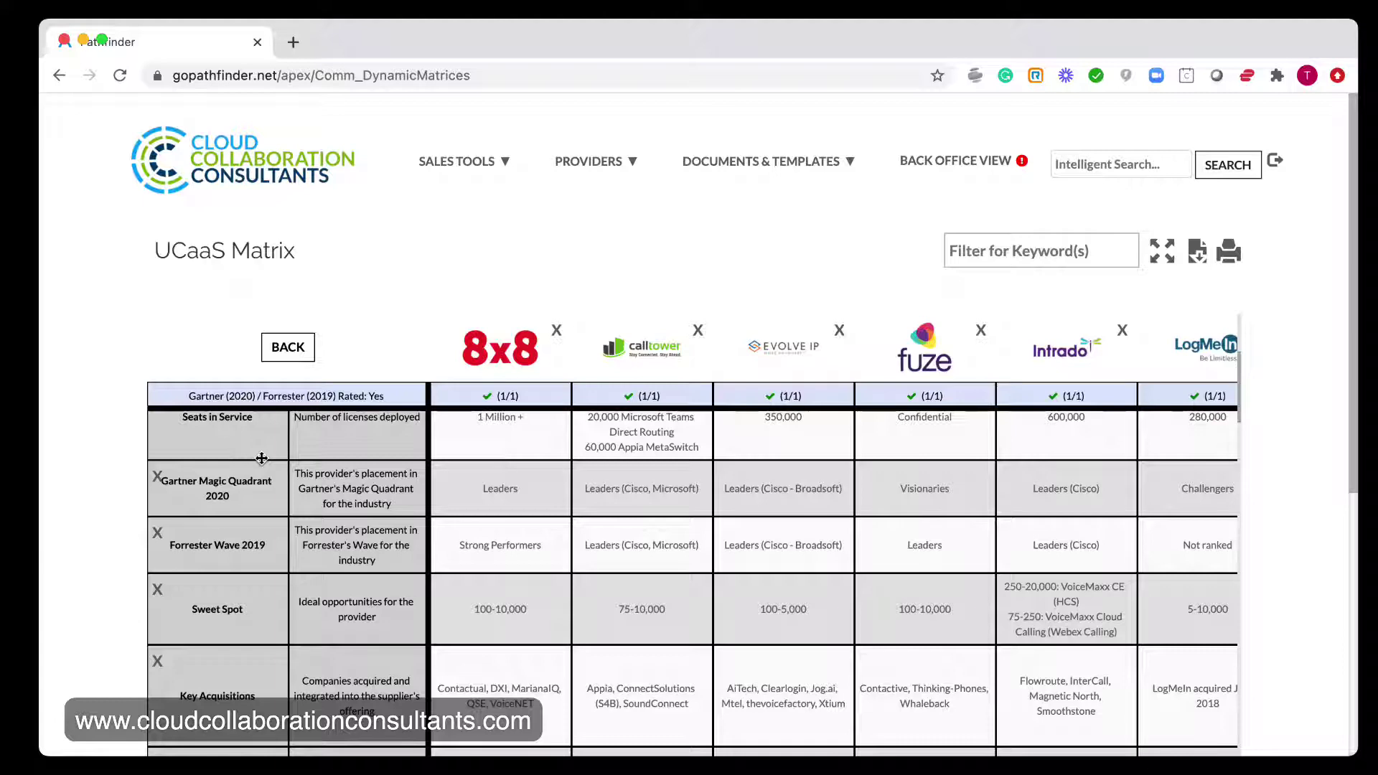
scroll(263, 457, down, 1)
scroll(261, 458, down, 1)
scroll(261, 457, down, 1)
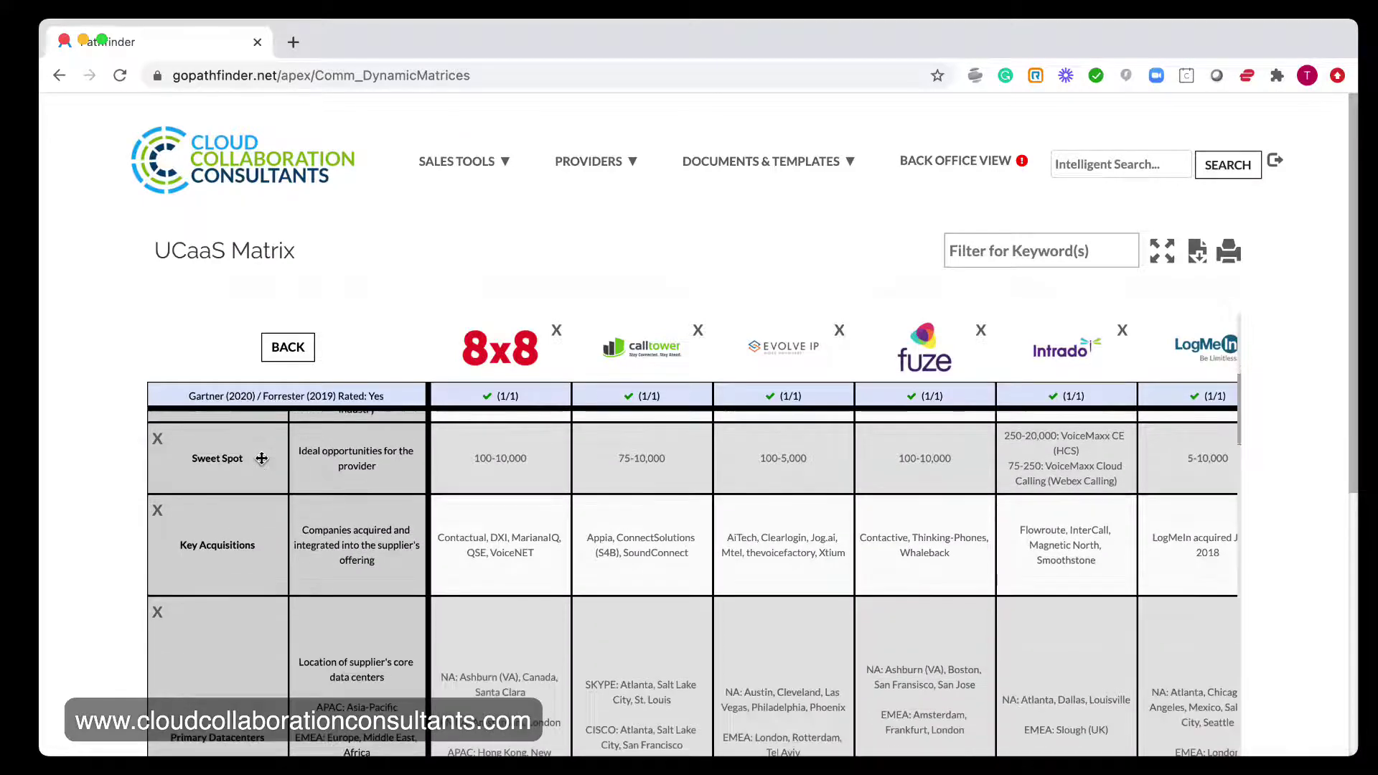
scroll(262, 458, down, 1)
scroll(262, 458, down, 1)
scroll(261, 458, down, 1)
scroll(262, 458, down, 1)
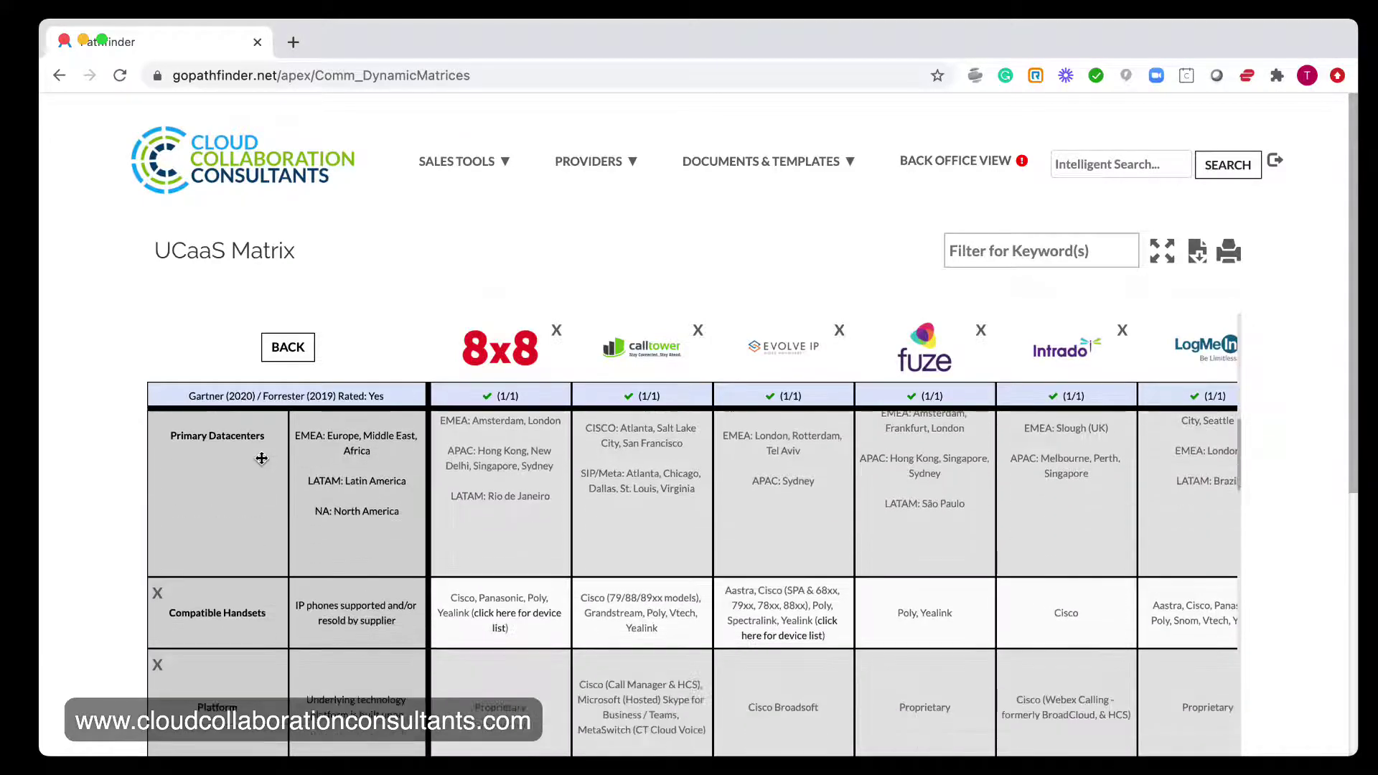
scroll(261, 458, down, 1)
scroll(262, 458, up, 2)
scroll(261, 458, up, 2)
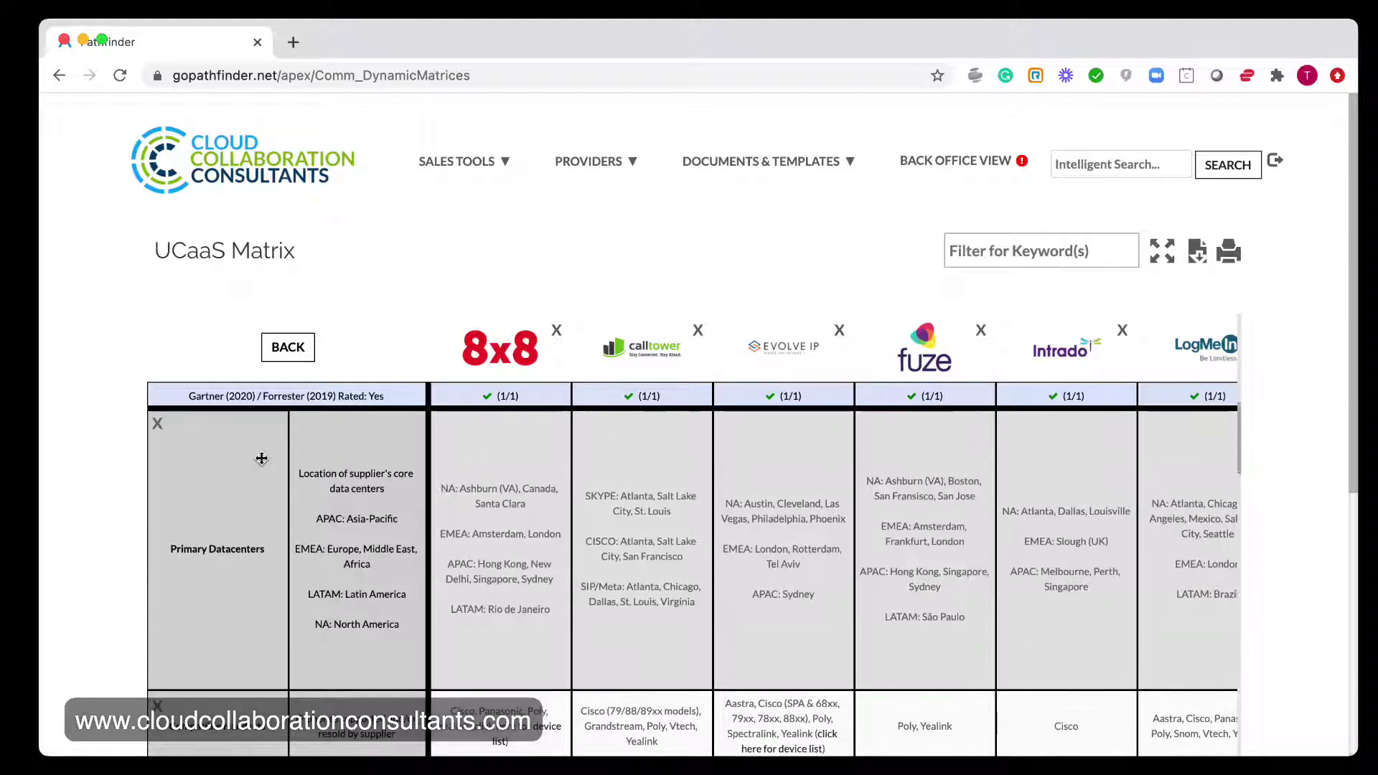
scroll(262, 458, down, 3)
scroll(262, 458, down, 2)
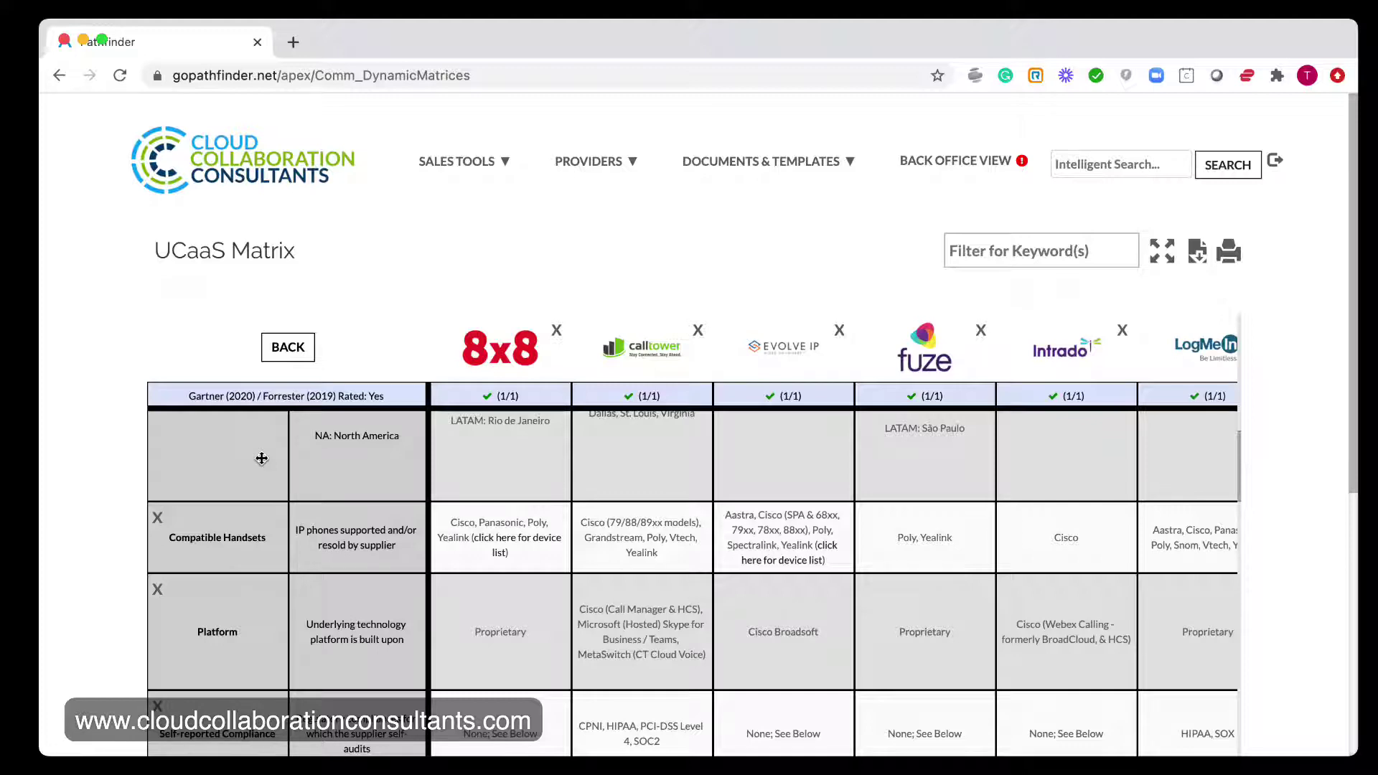
scroll(262, 457, down, 2)
scroll(262, 457, down, 2)
scroll(262, 457, up, 1)
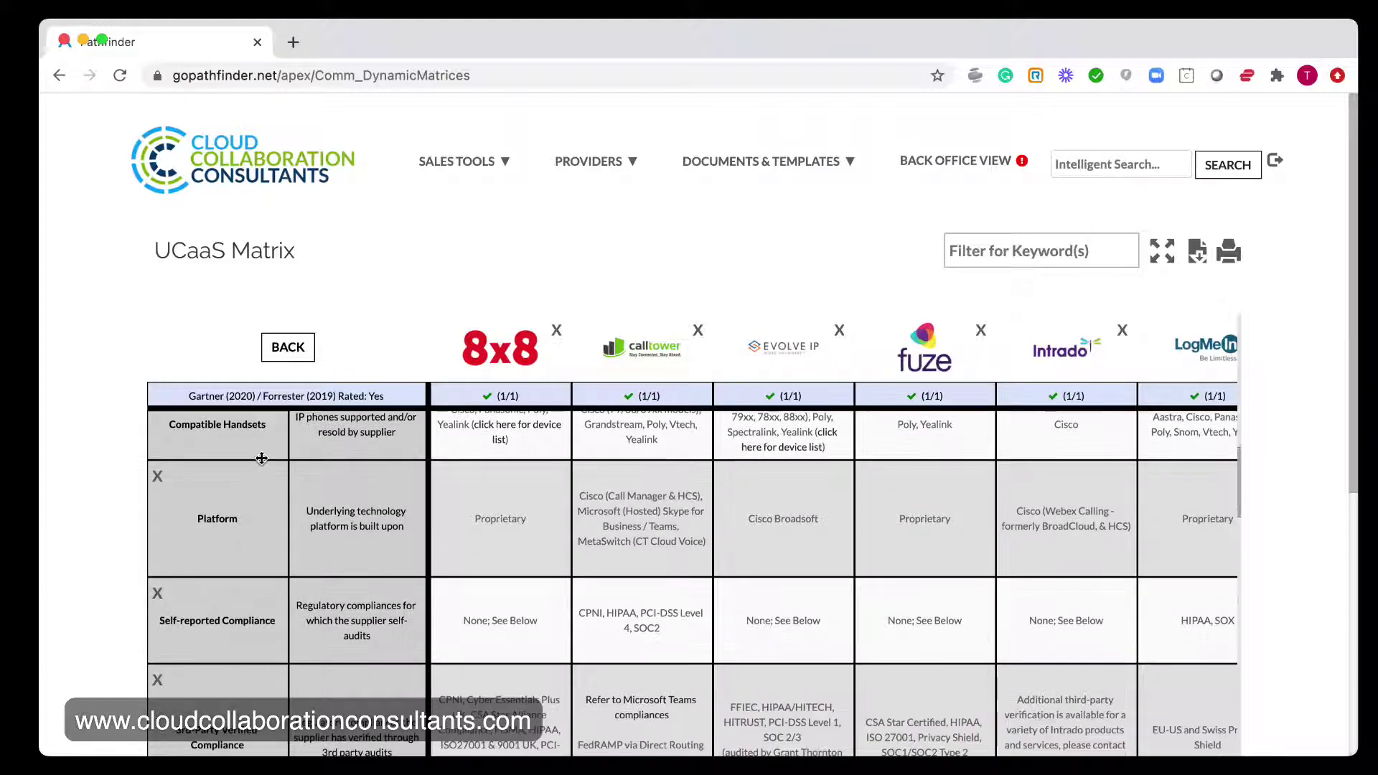
scroll(261, 458, down, 1)
scroll(261, 458, down, 1)
scroll(261, 458, down, 1)
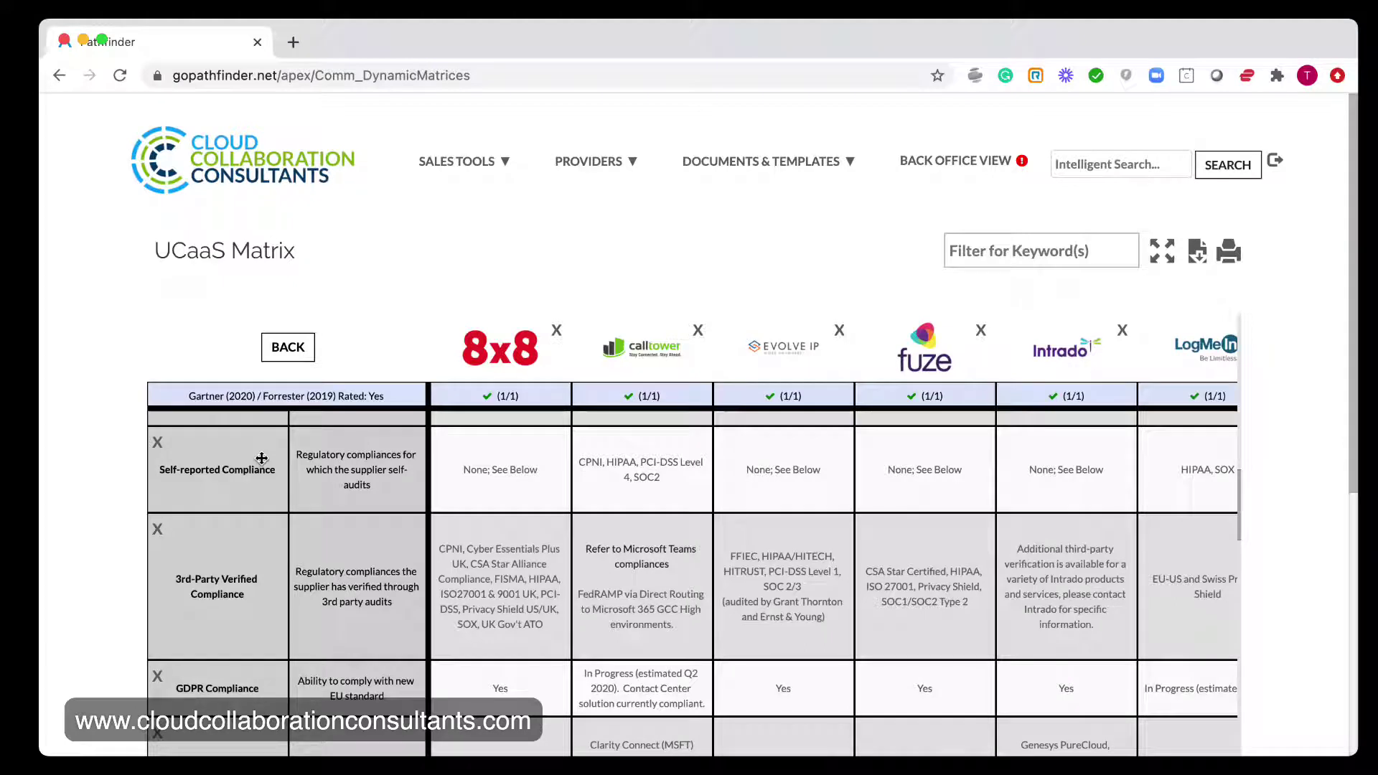
scroll(262, 458, down, 2)
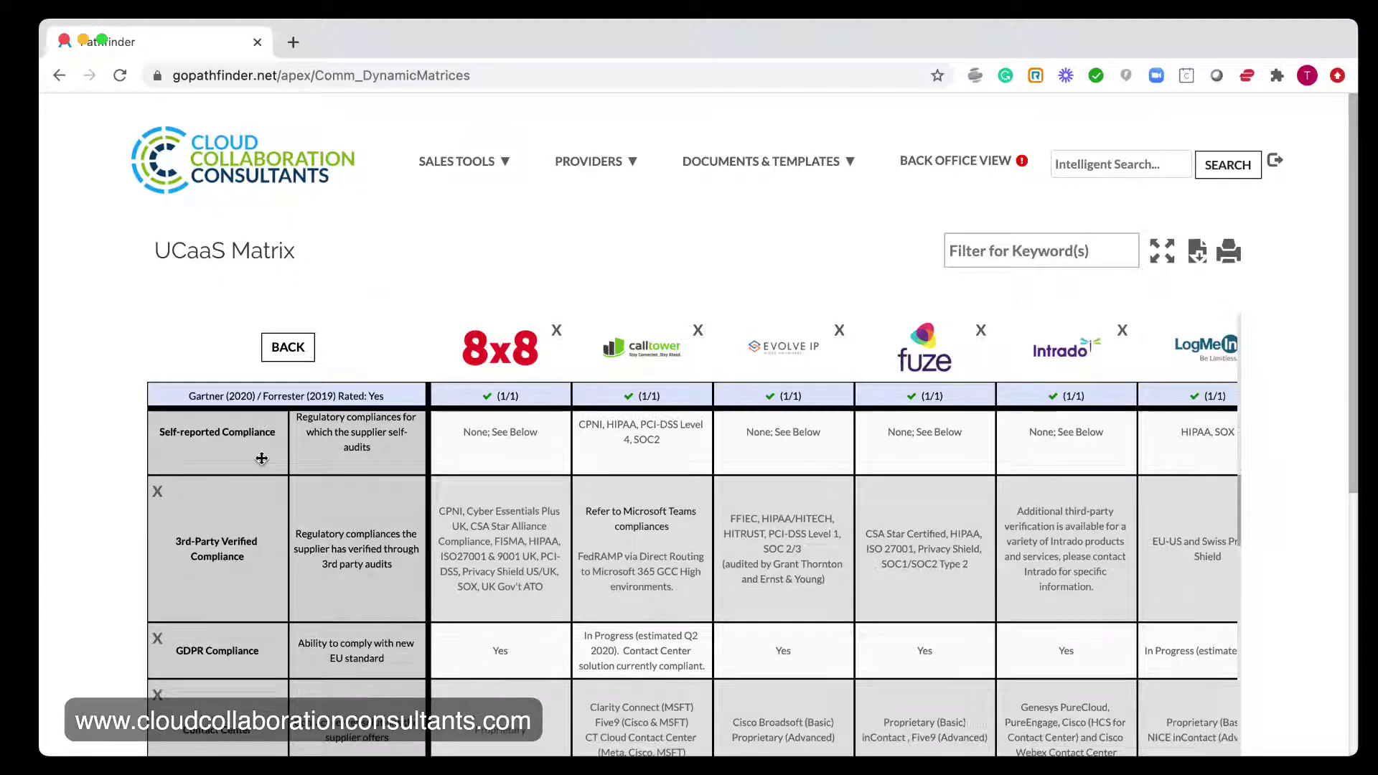
scroll(262, 457, down, 2)
scroll(262, 458, down, 2)
scroll(262, 458, down, 2)
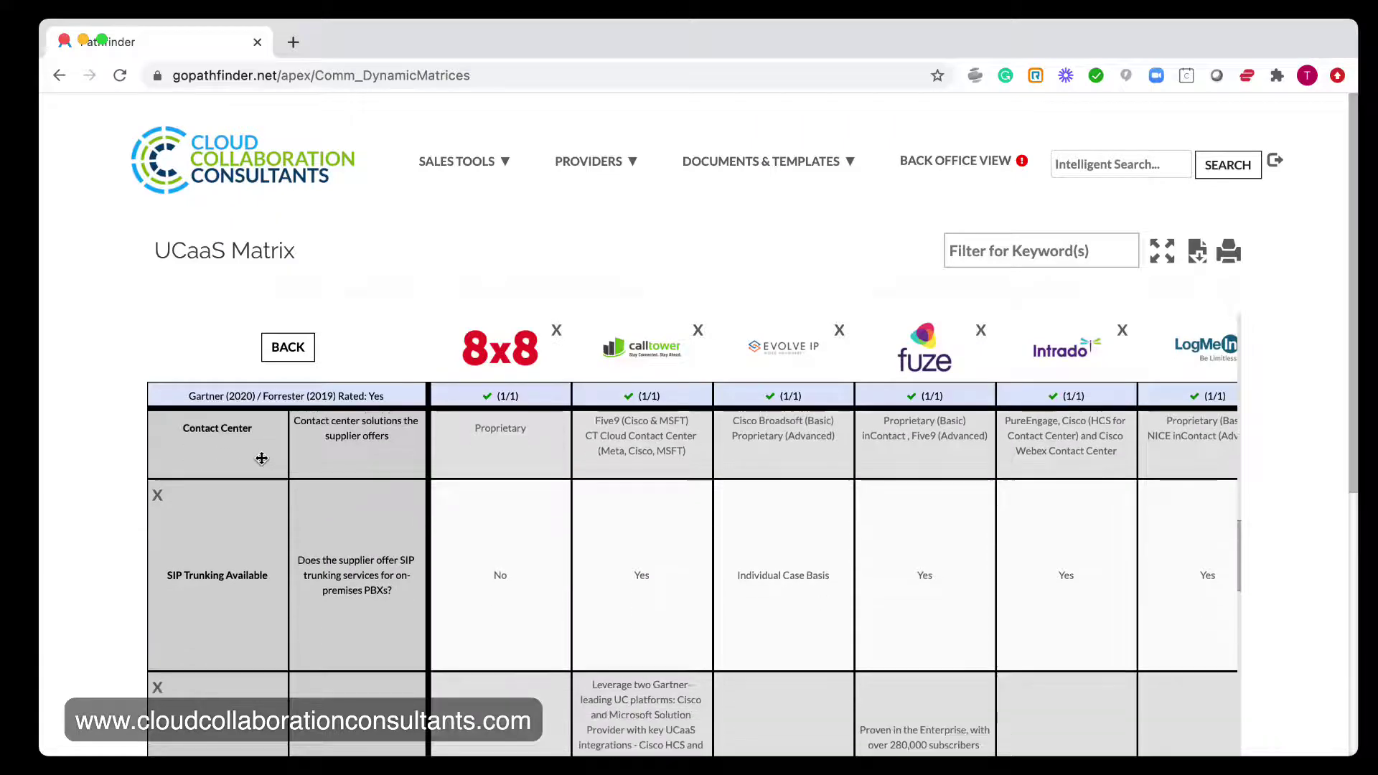
scroll(262, 458, down, 2)
scroll(262, 458, down, 2)
scroll(262, 457, down, 1)
scroll(262, 458, down, 1)
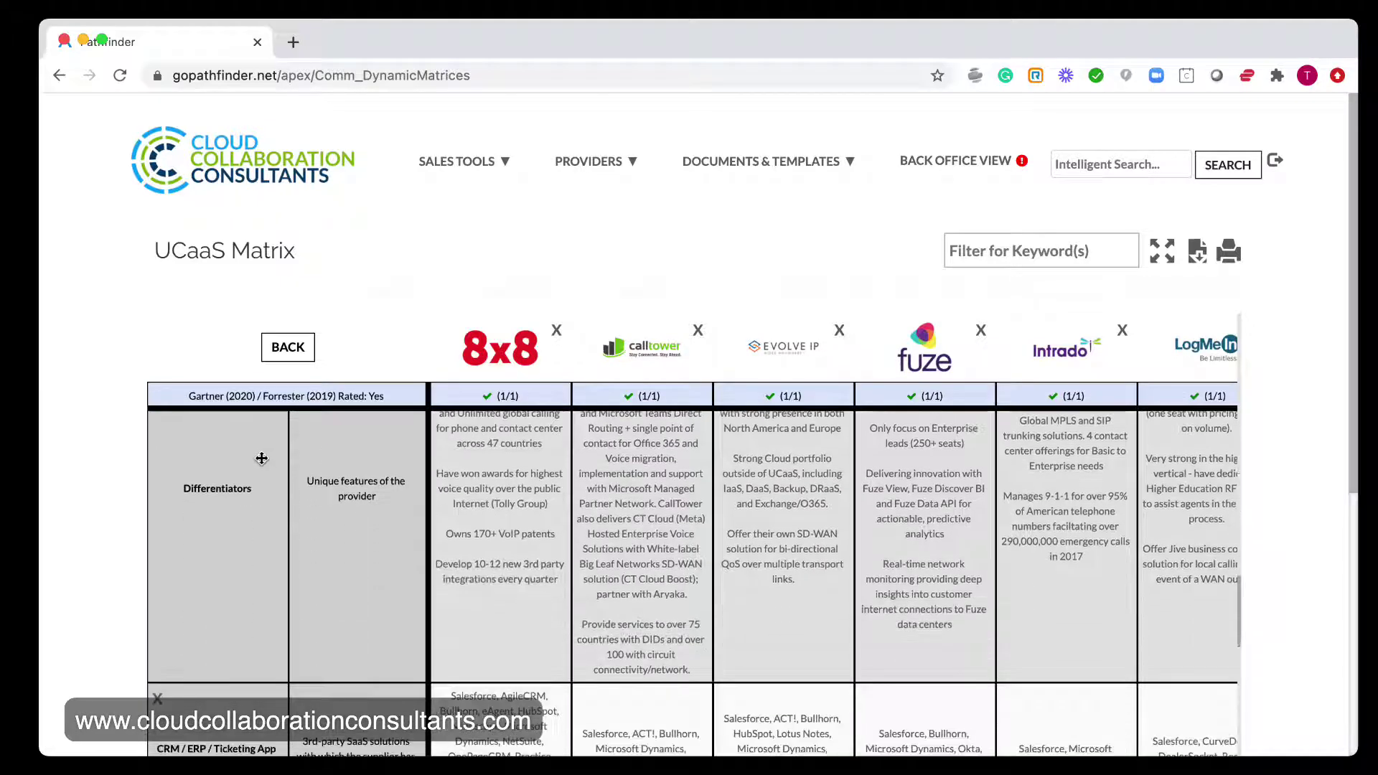
scroll(262, 458, up, 1)
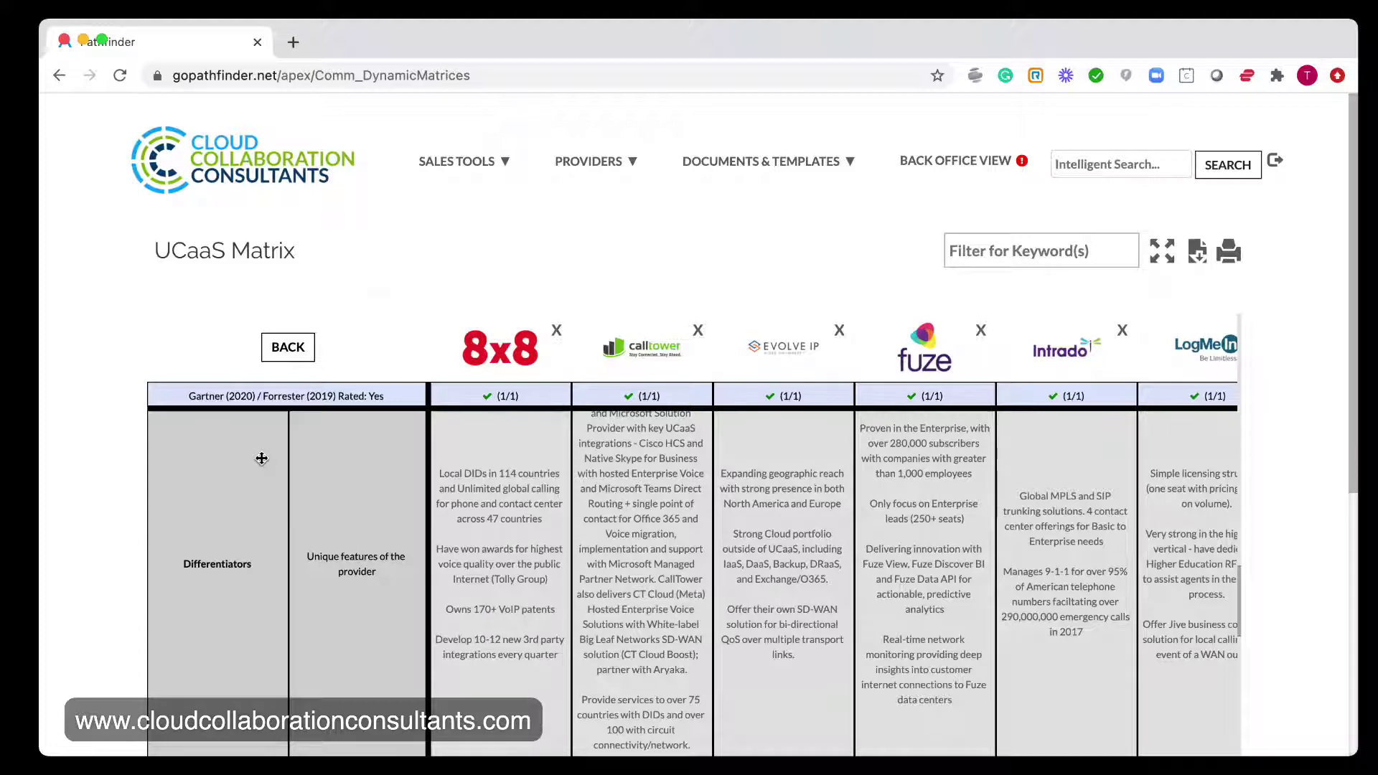
scroll(262, 458, down, 2)
scroll(261, 458, down, 3)
scroll(261, 457, down, 2)
scroll(262, 459, down, 1)
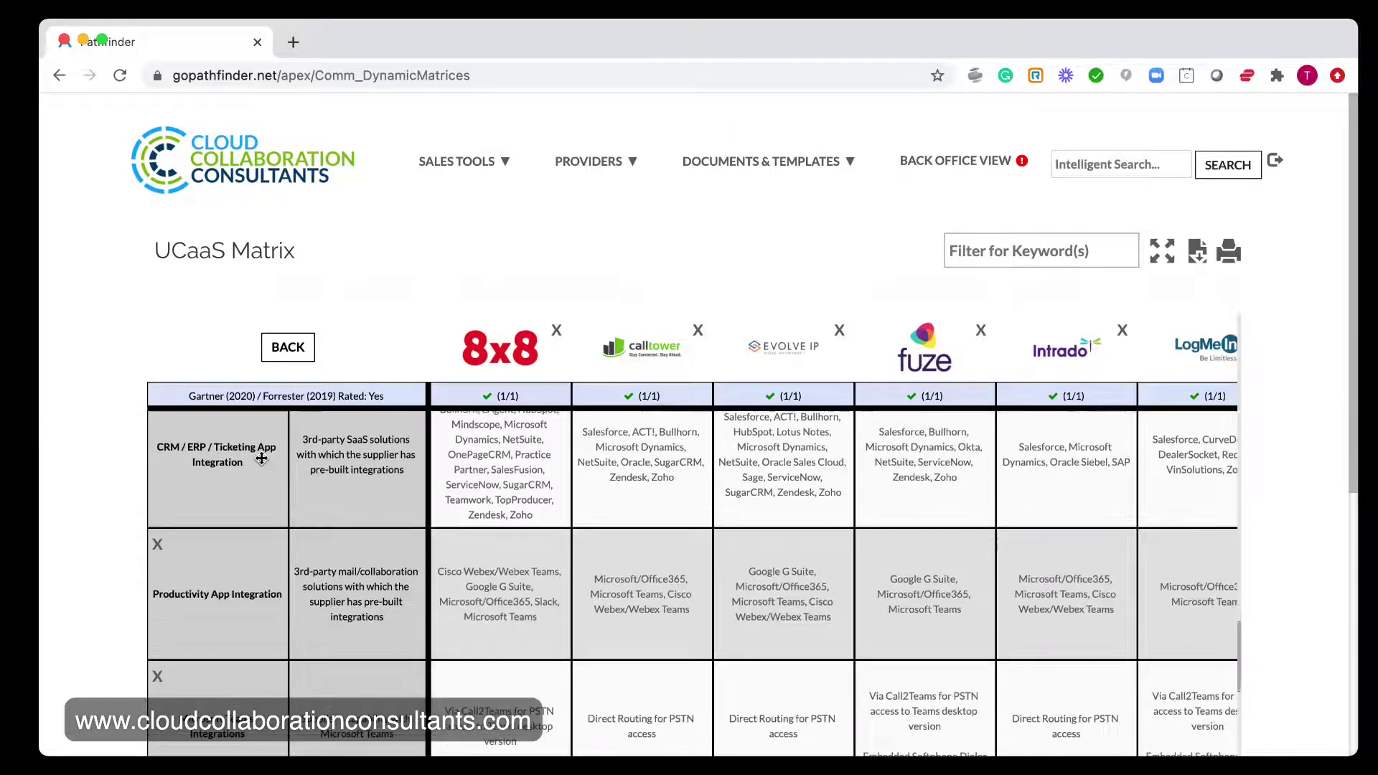
scroll(262, 458, up, 1)
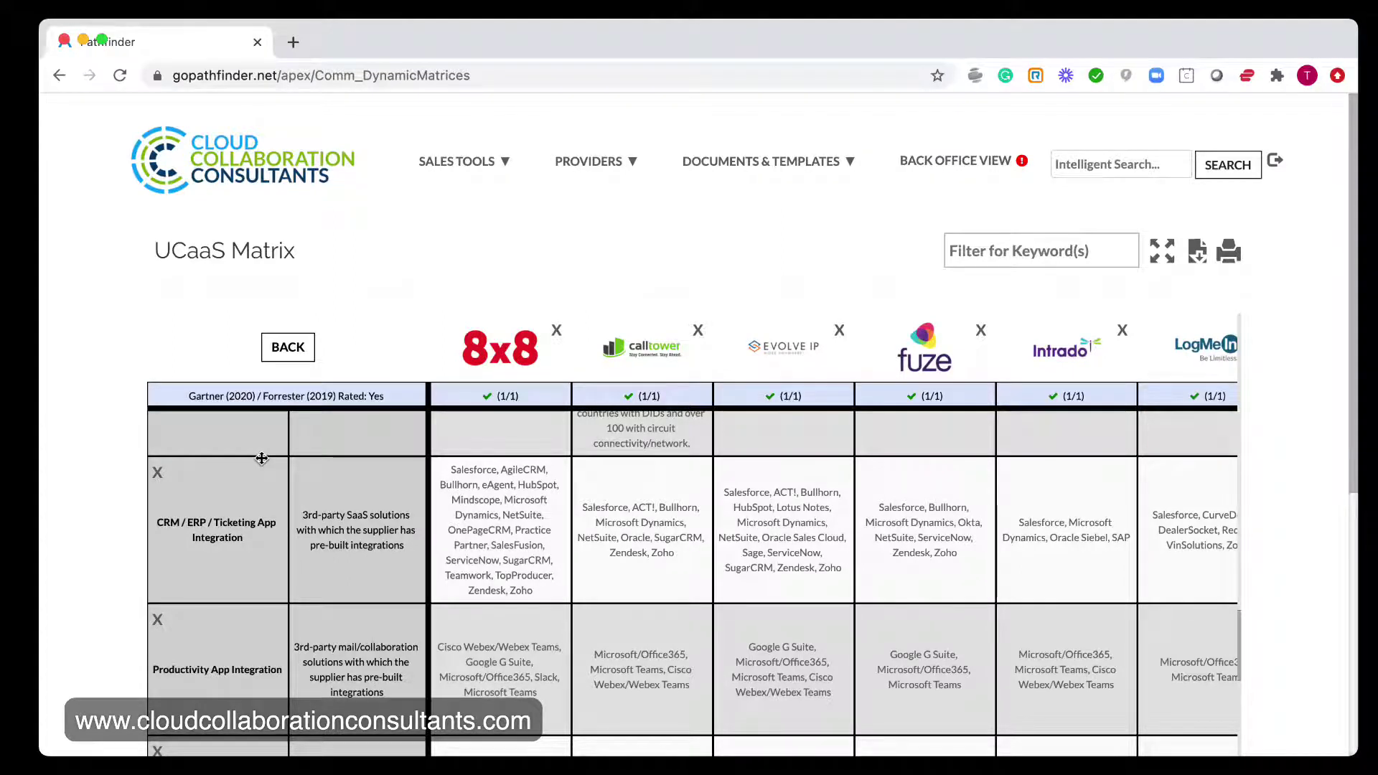
scroll(262, 458, down, 2)
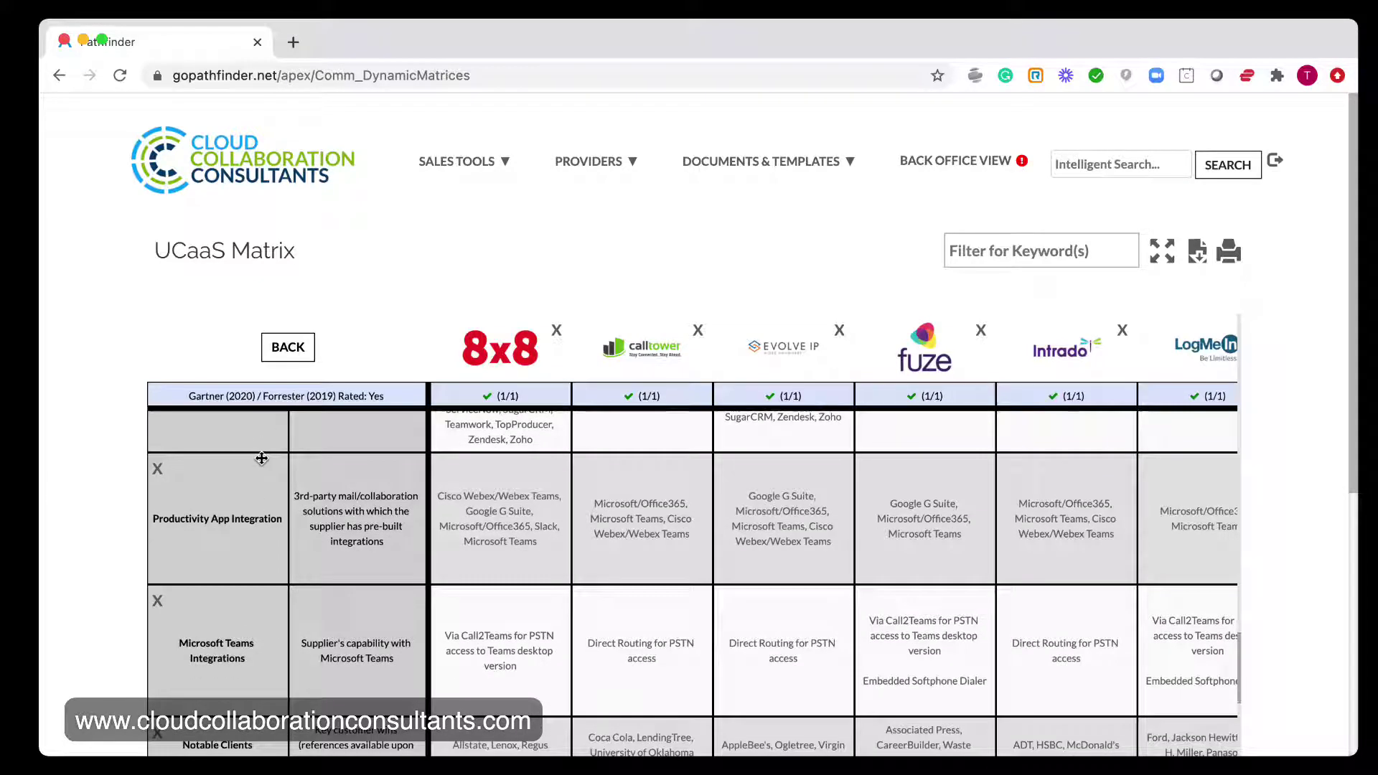
scroll(262, 458, up, 1)
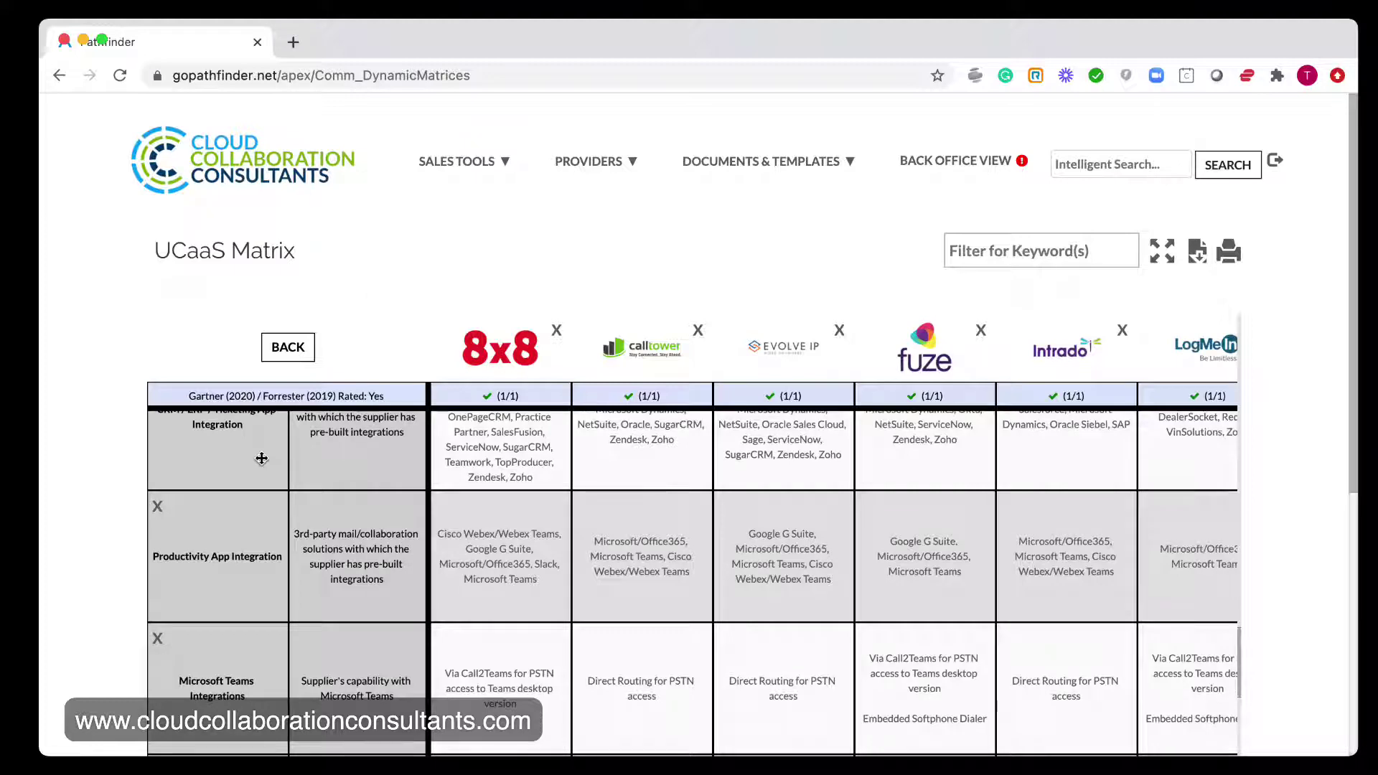
scroll(261, 458, down, 1)
scroll(261, 458, down, 2)
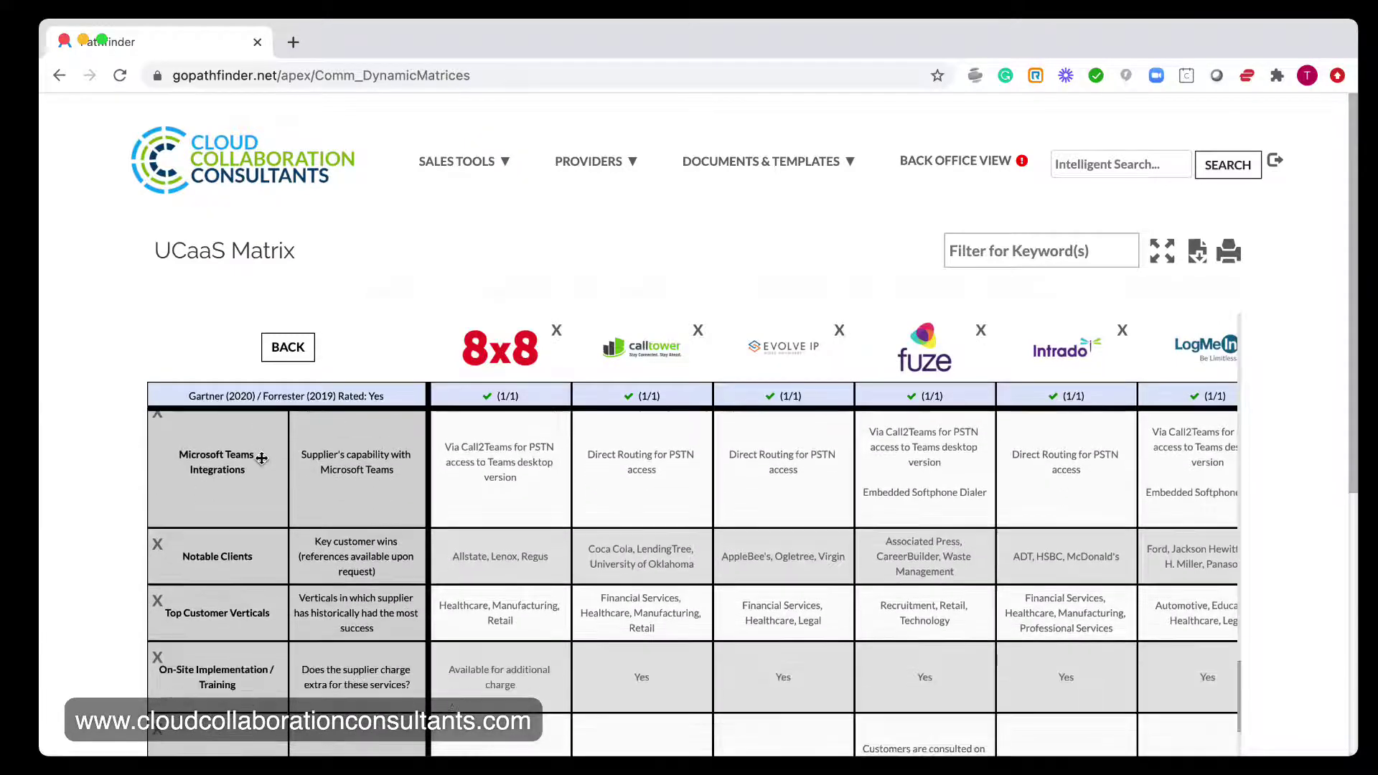
scroll(262, 457, up, 1)
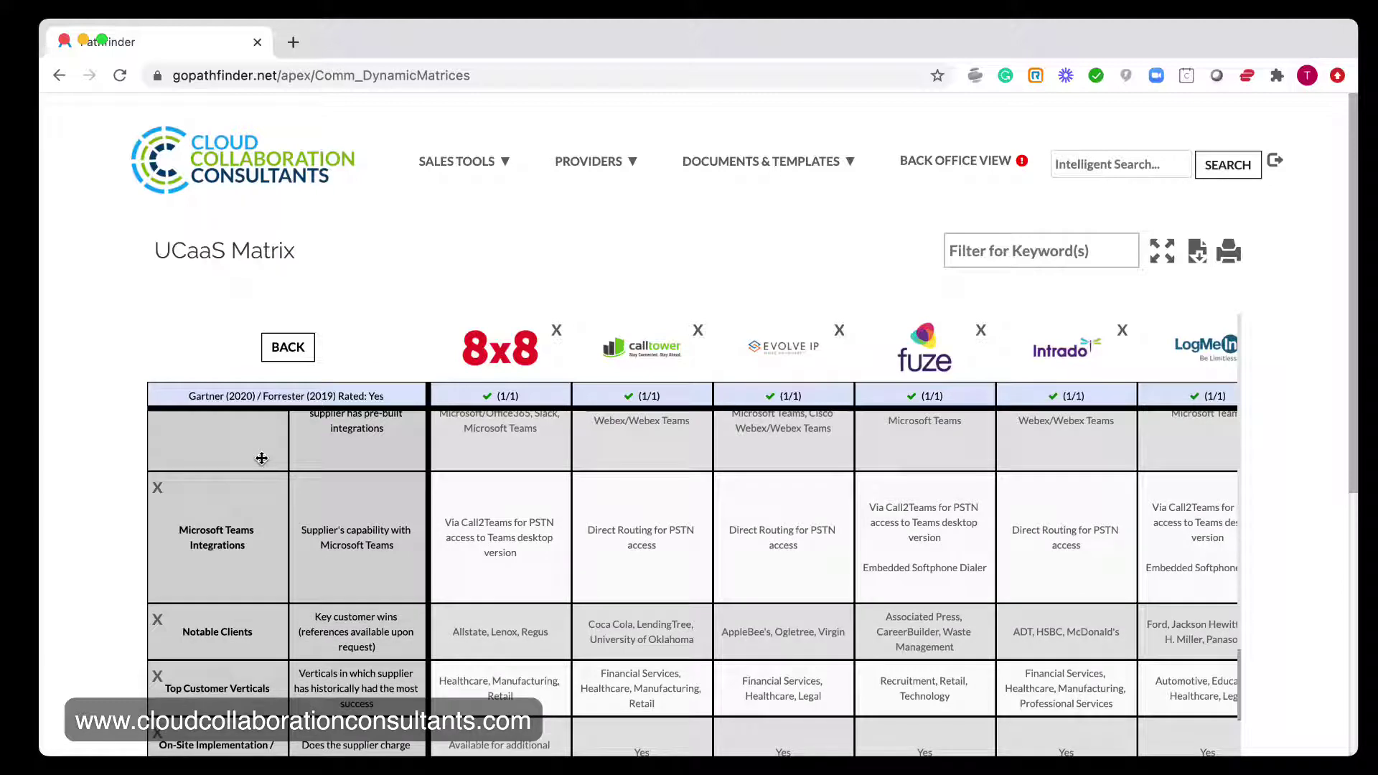
scroll(262, 457, down, 1)
scroll(261, 457, down, 1)
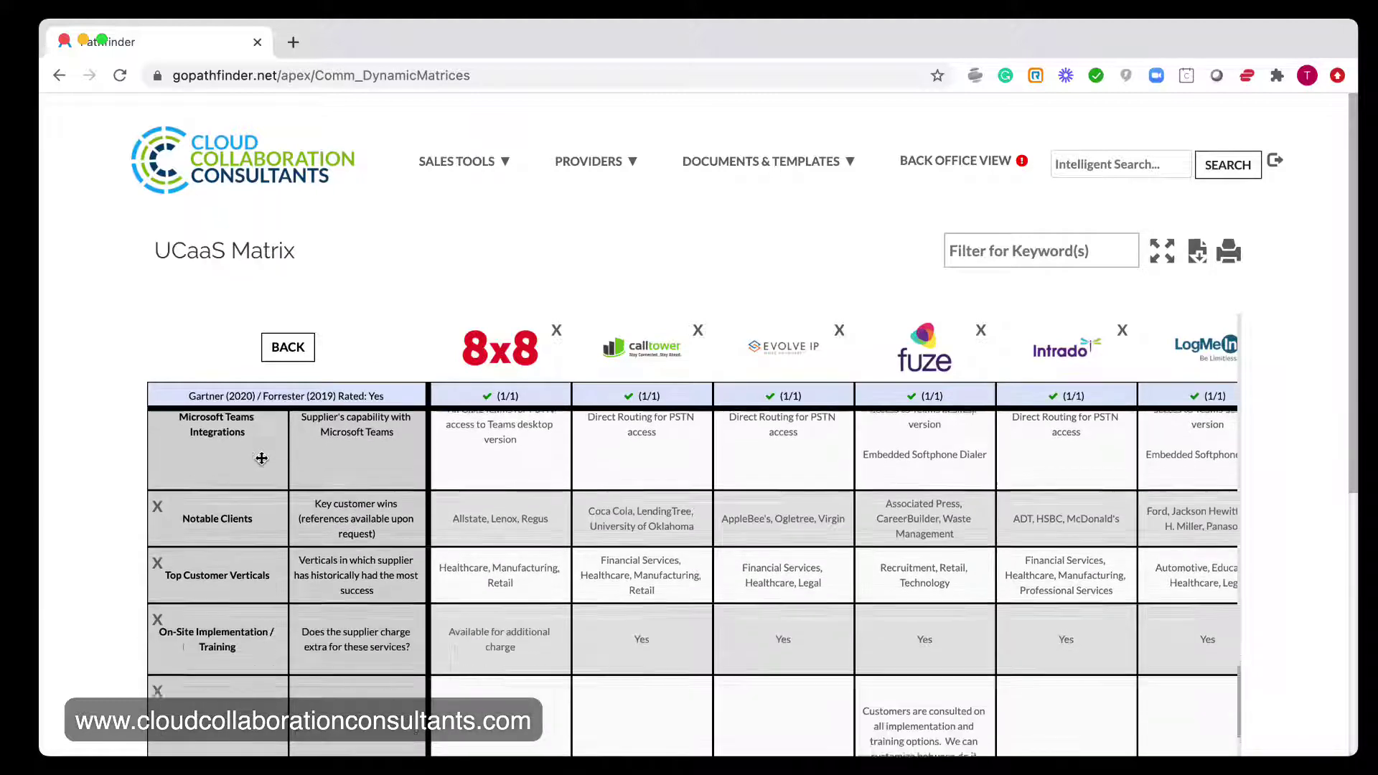
scroll(262, 457, down, 1)
scroll(262, 458, down, 3)
scroll(262, 458, down, 1)
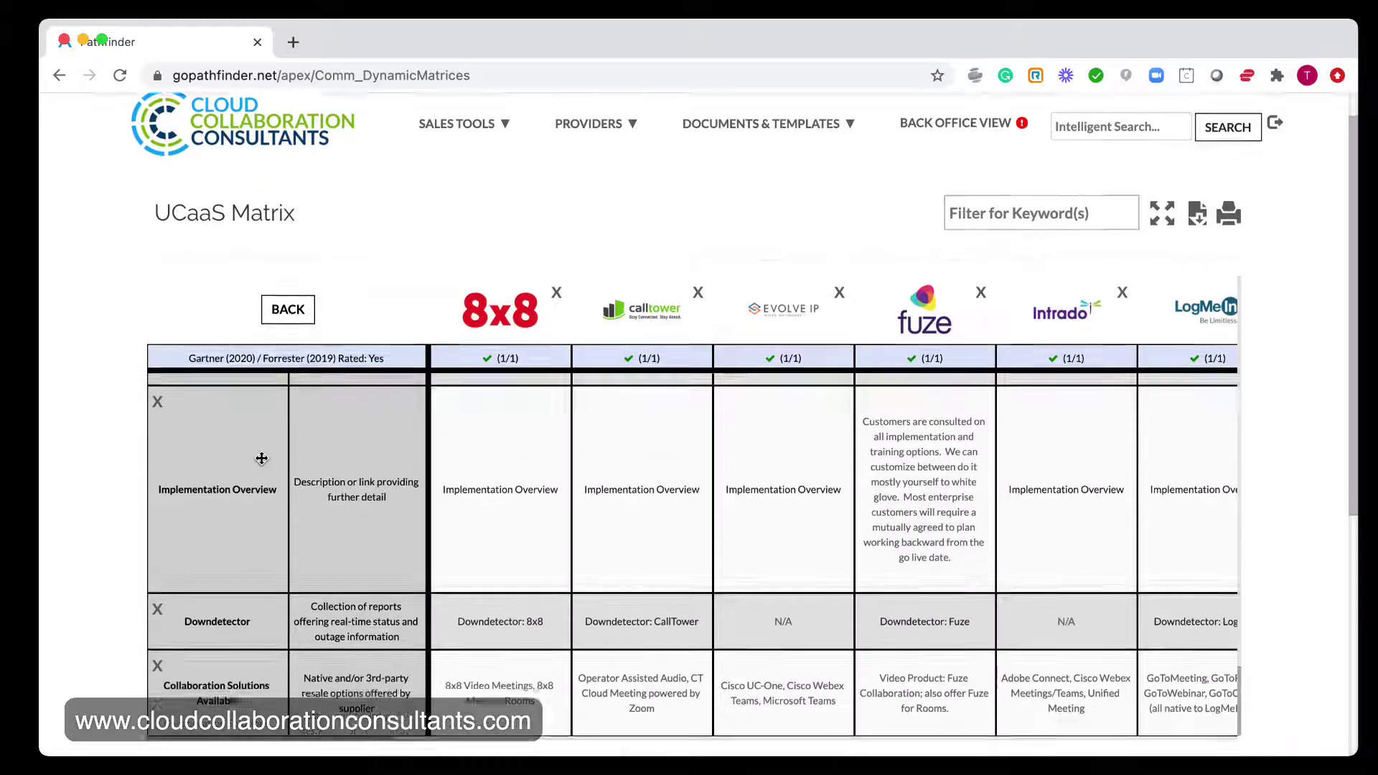
scroll(262, 458, down, 1)
scroll(262, 457, down, 1)
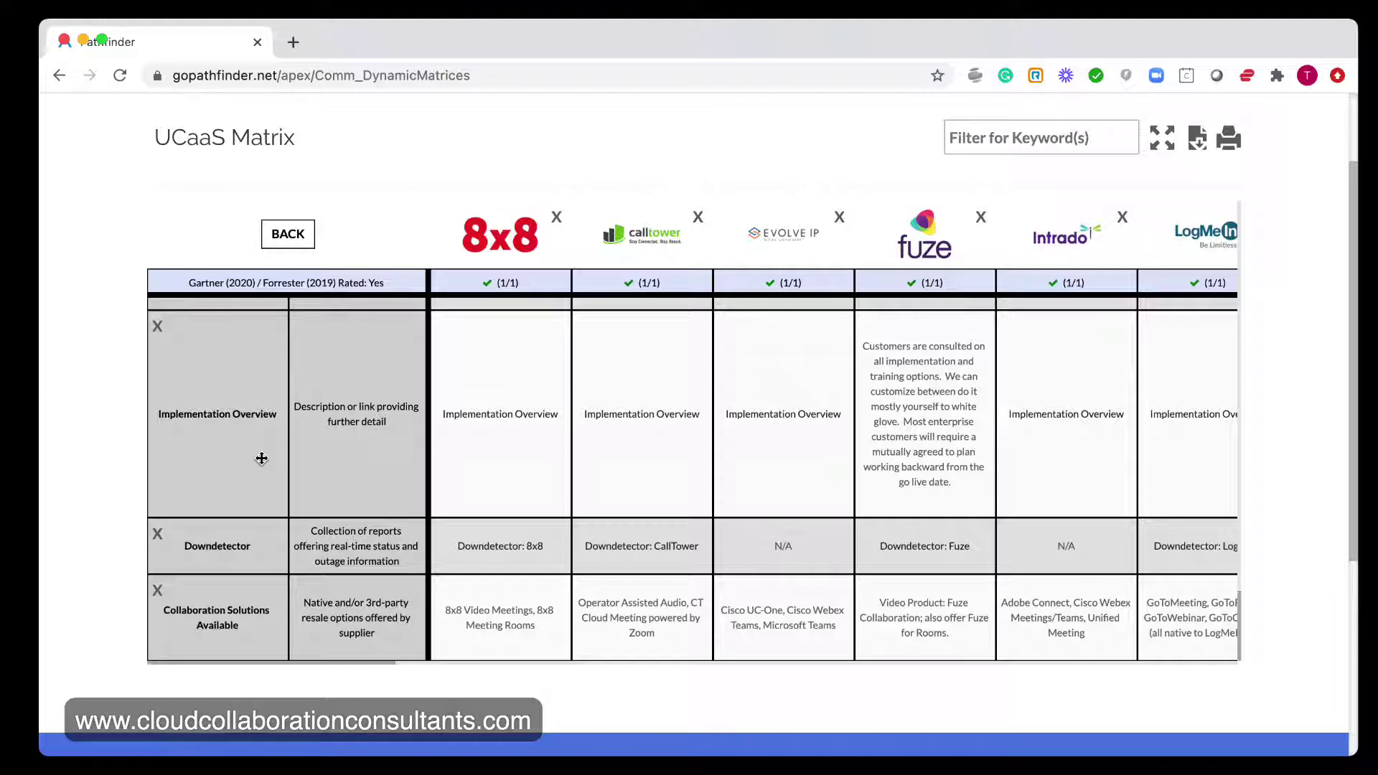
scroll(262, 457, up, 1)
scroll(261, 458, up, 2)
scroll(261, 457, up, 3)
scroll(262, 458, up, 3)
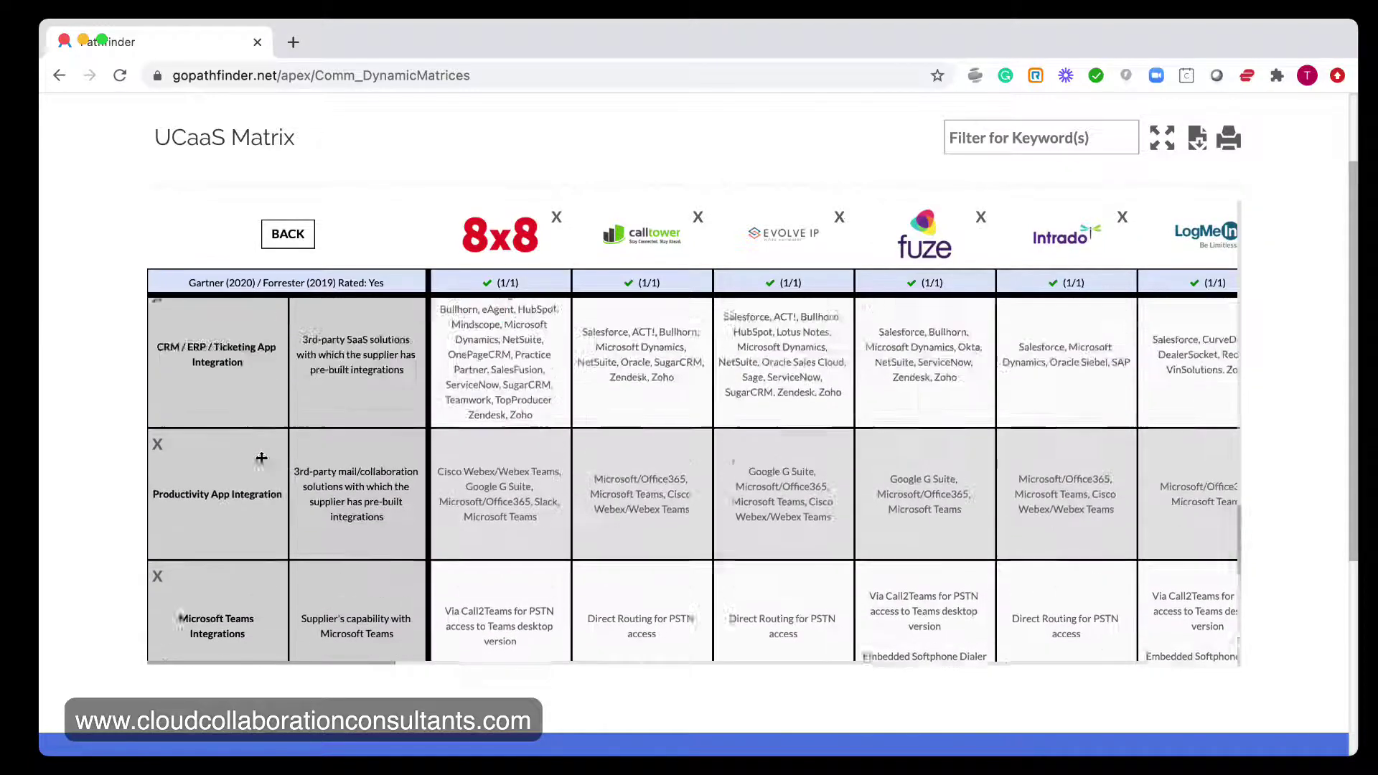
scroll(262, 458, up, 3)
scroll(263, 457, up, 3)
scroll(262, 458, up, 3)
scroll(261, 458, up, 2)
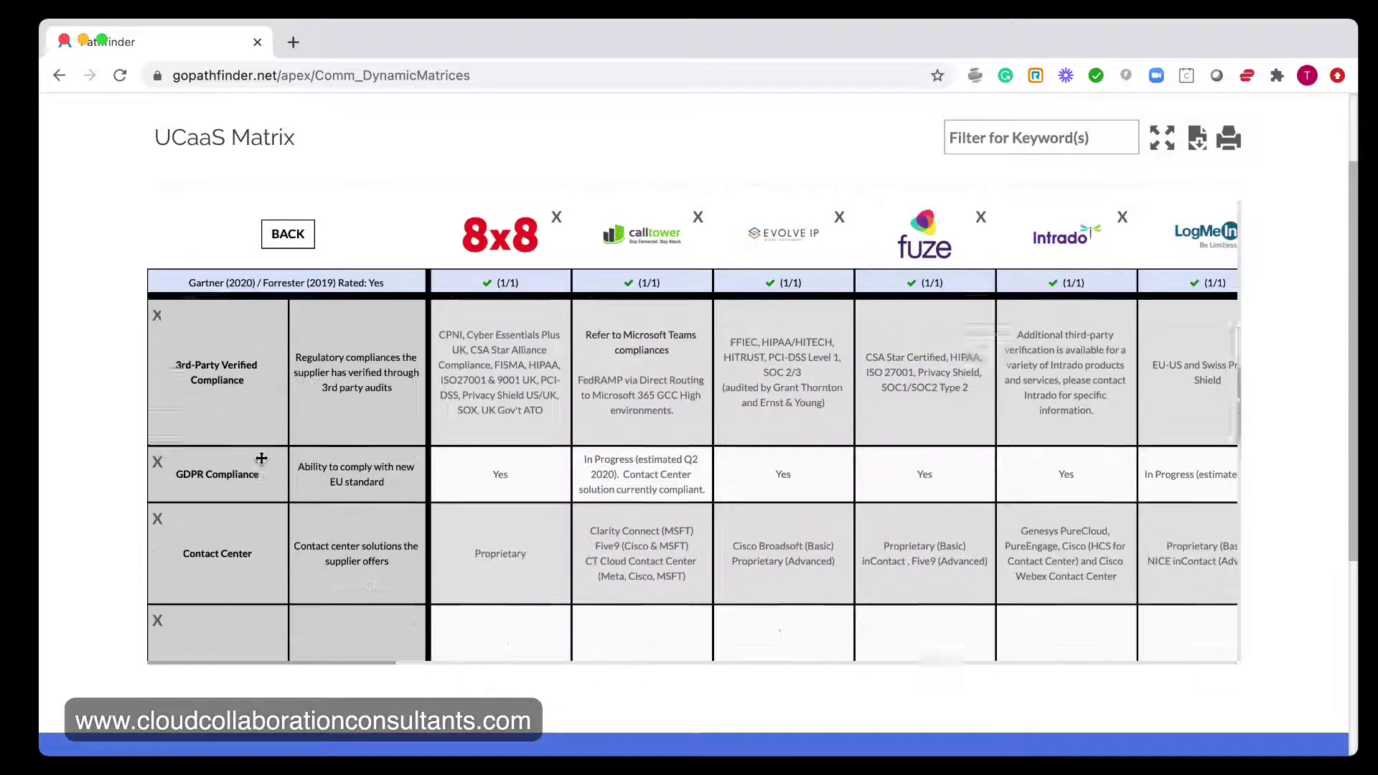
scroll(262, 458, up, 3)
scroll(261, 458, up, 3)
scroll(262, 458, up, 3)
scroll(262, 457, up, 3)
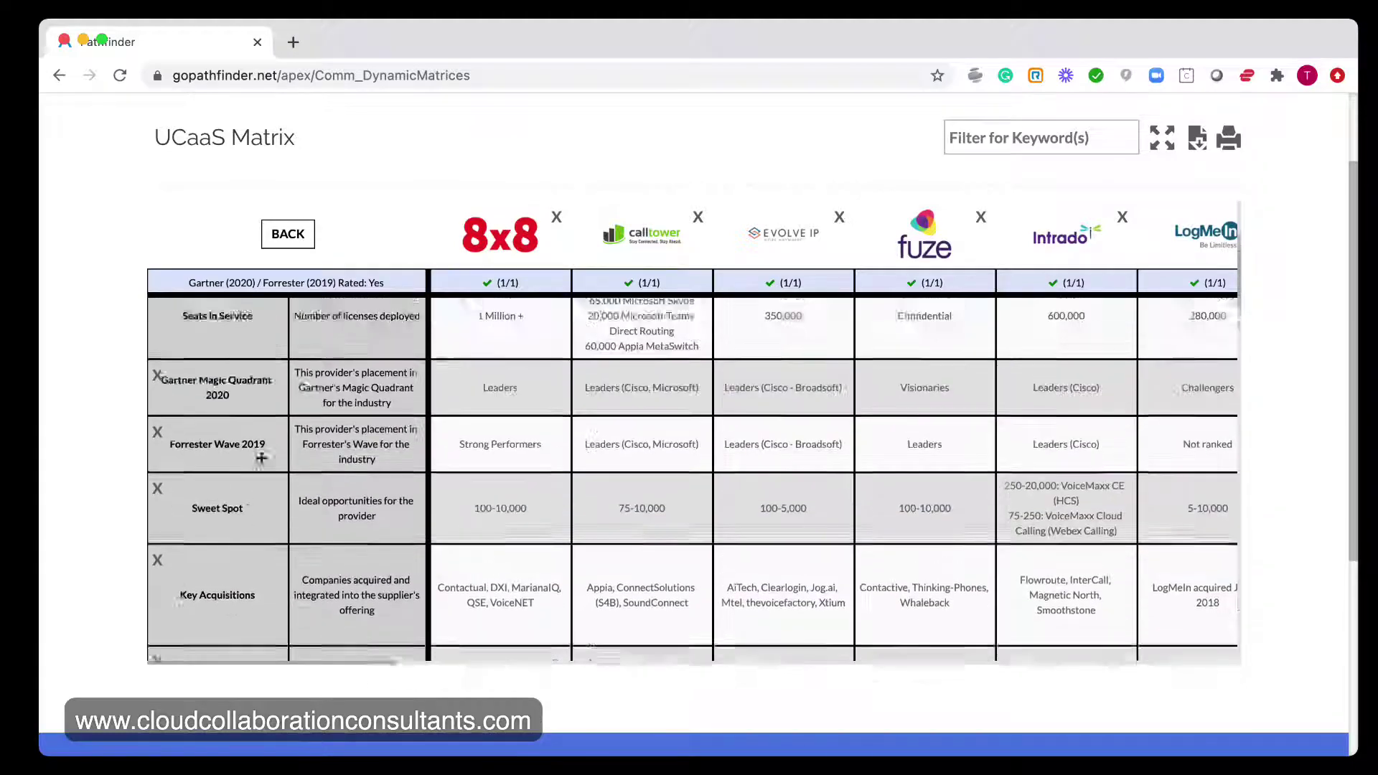
scroll(262, 459, up, 3)
scroll(261, 457, up, 2)
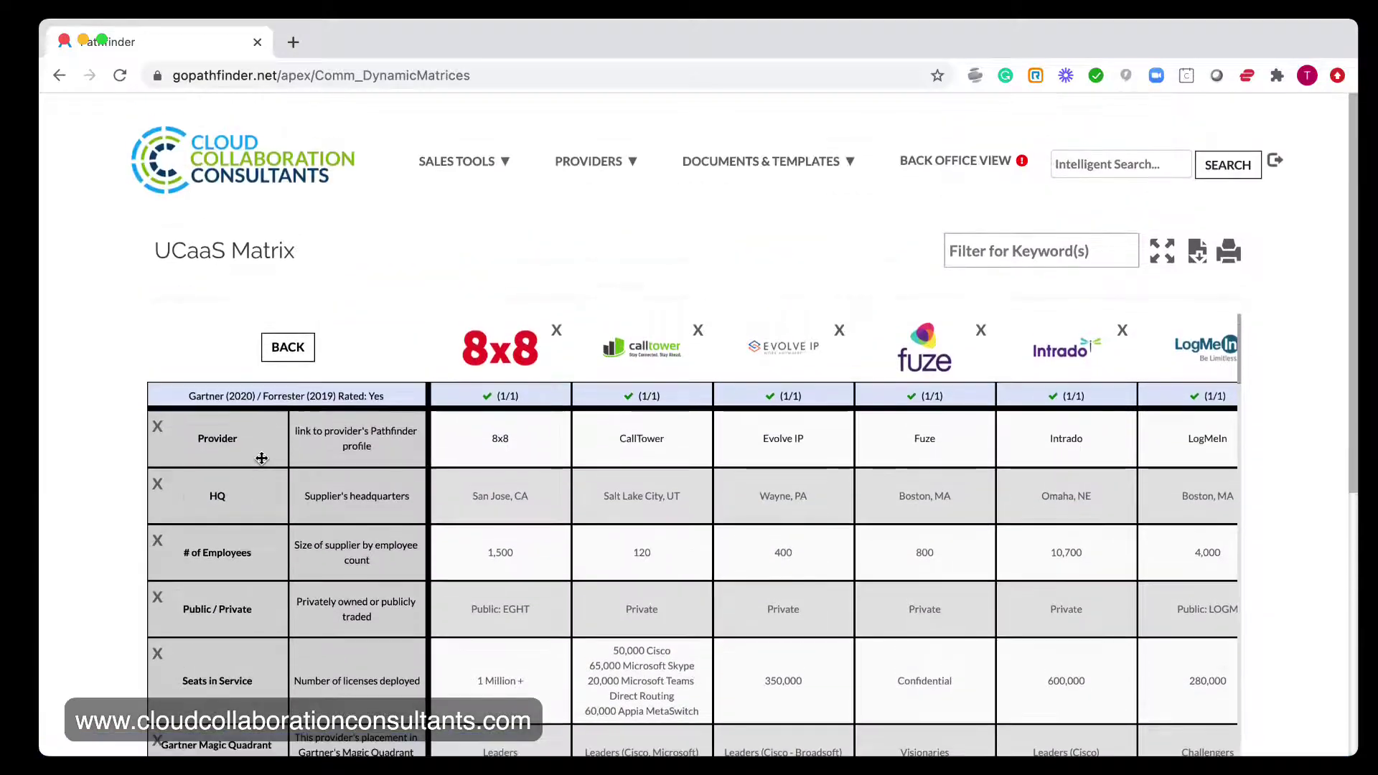
- Leave the matrix and return to the Opportunity Criteria page
click(295, 344)
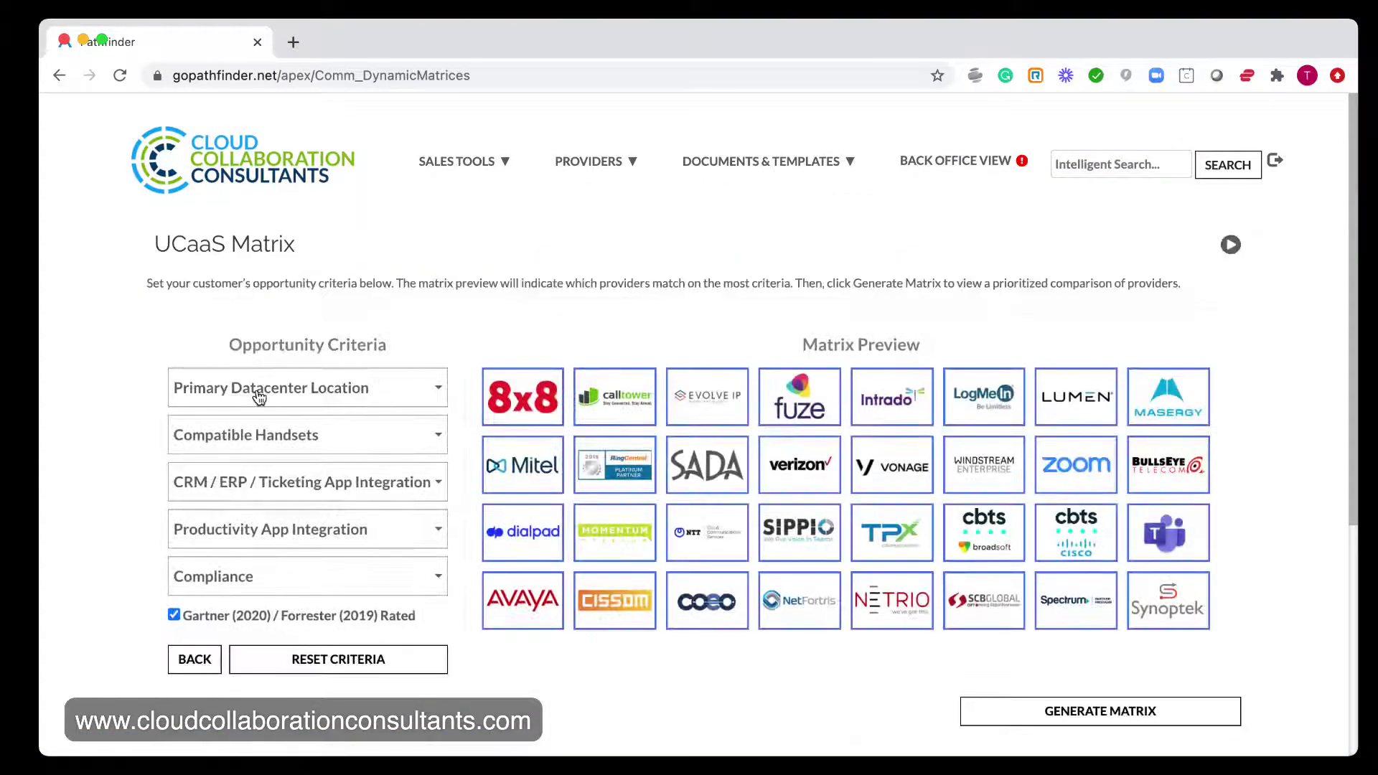